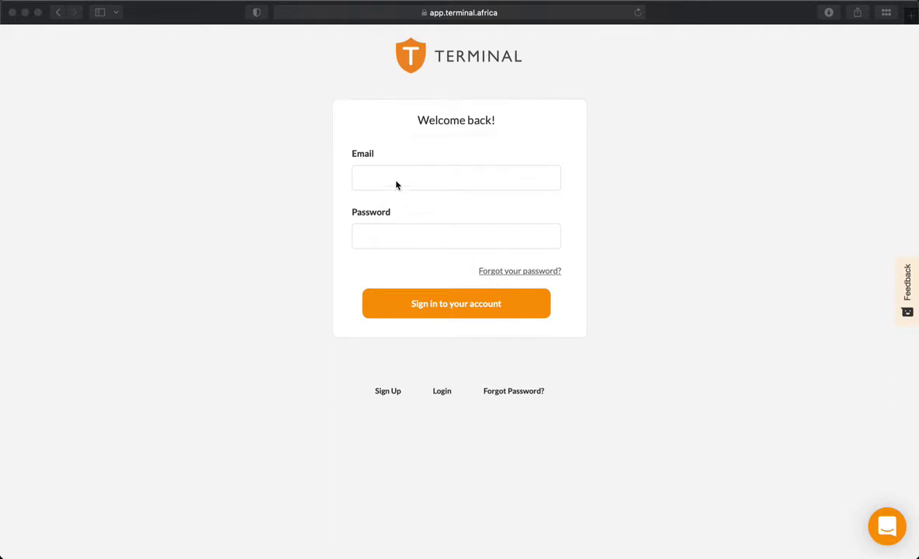
Step: Sign in to Terminal Africa with the saved Keychain email and password
left_click(415, 178)
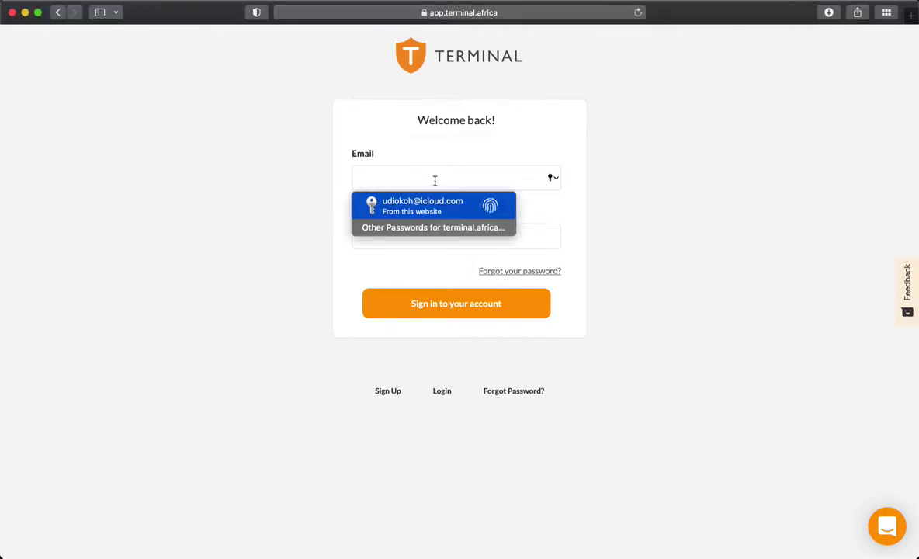
key("Return")
key("Return")
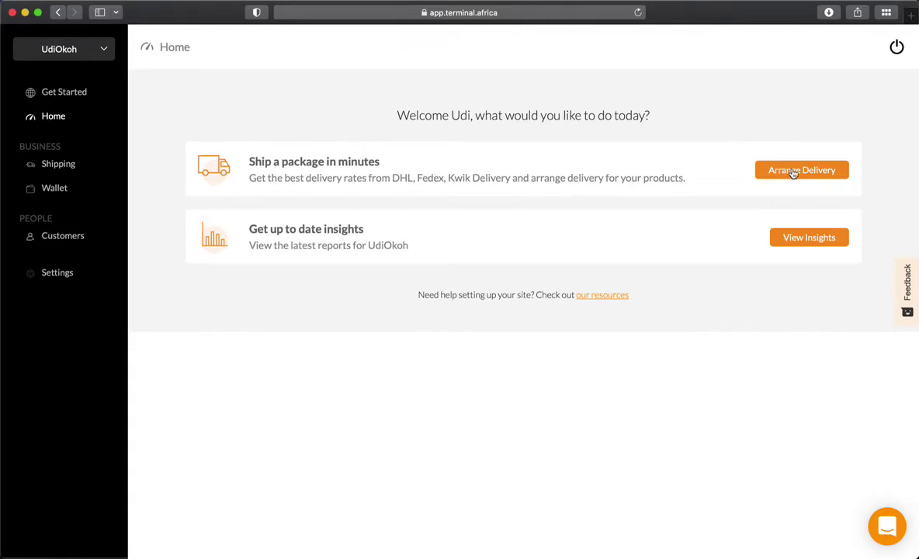
Step: Arrange a new shipment, searching the pickup address and filling sender details from the saved contact card
left_click(69, 164)
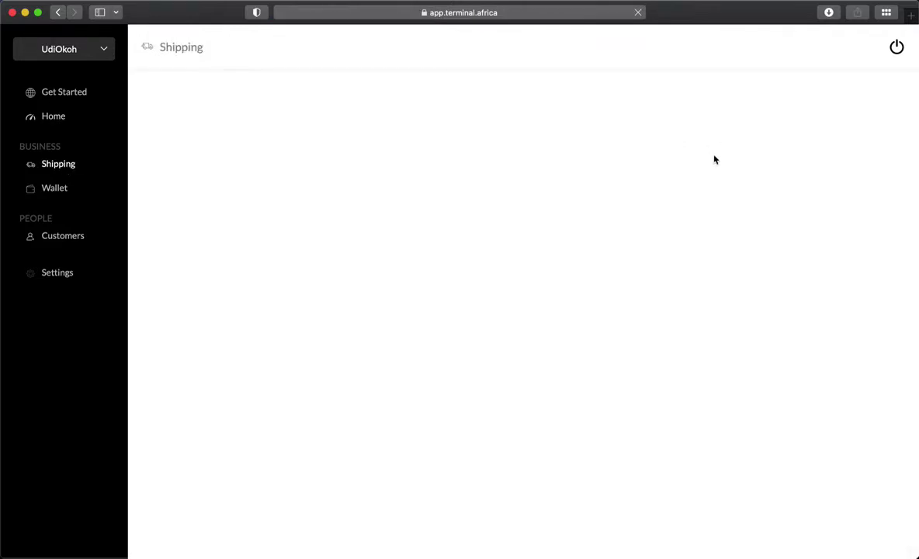
left_click(811, 163)
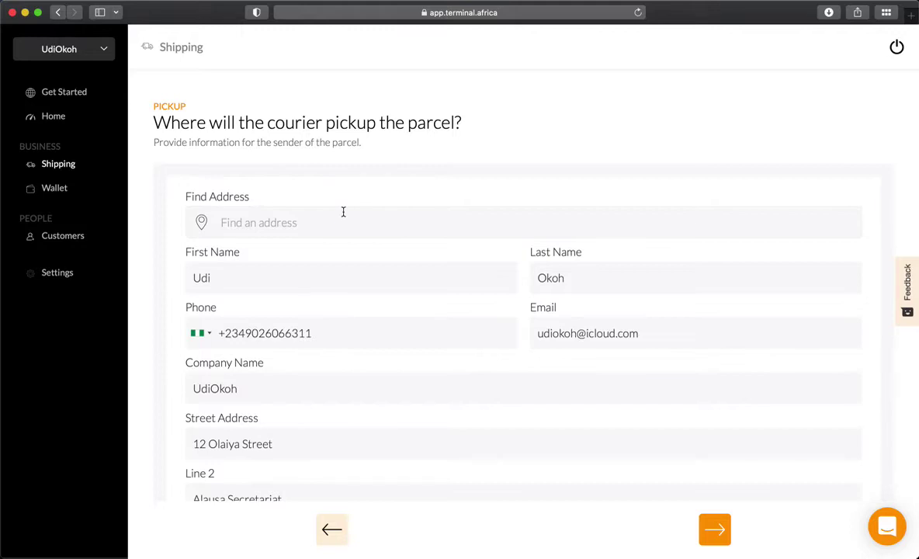
left_click(299, 221)
scroll(330, 345, "down", 4)
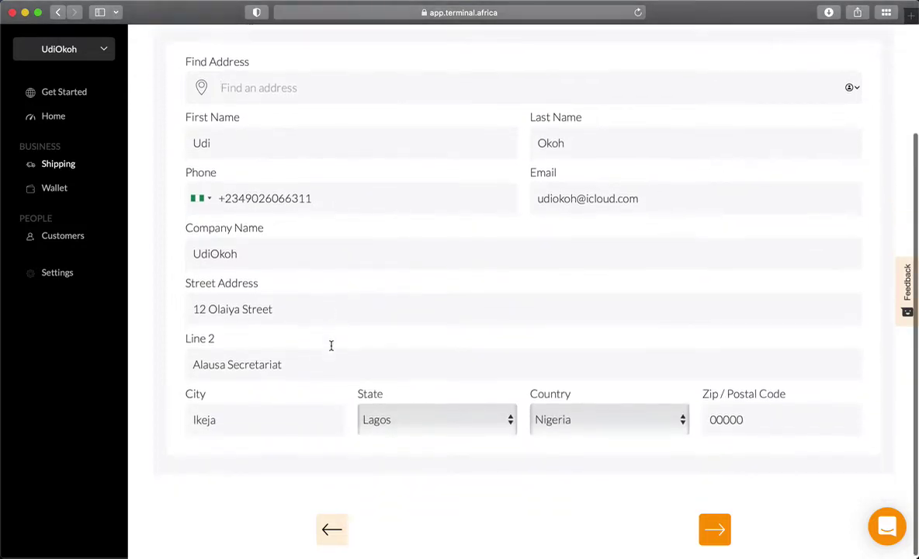
scroll(332, 350, "up", 3)
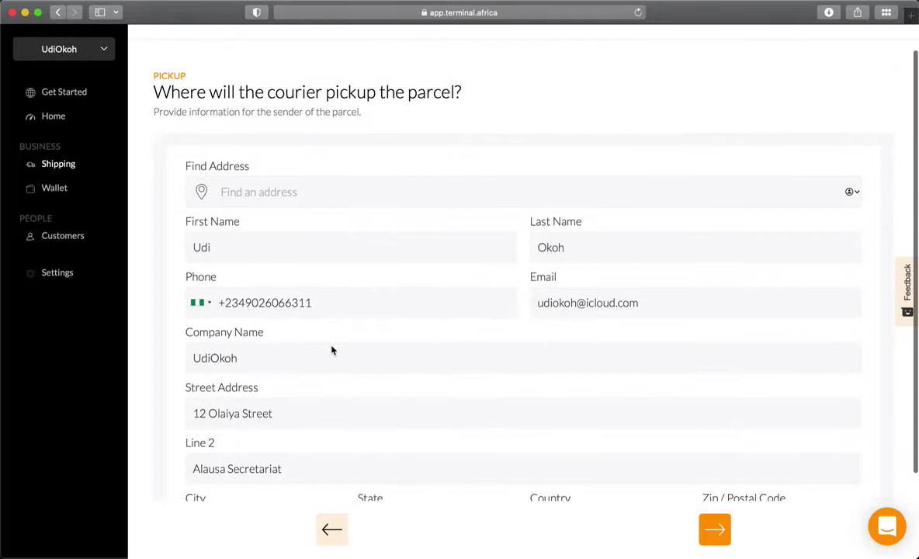
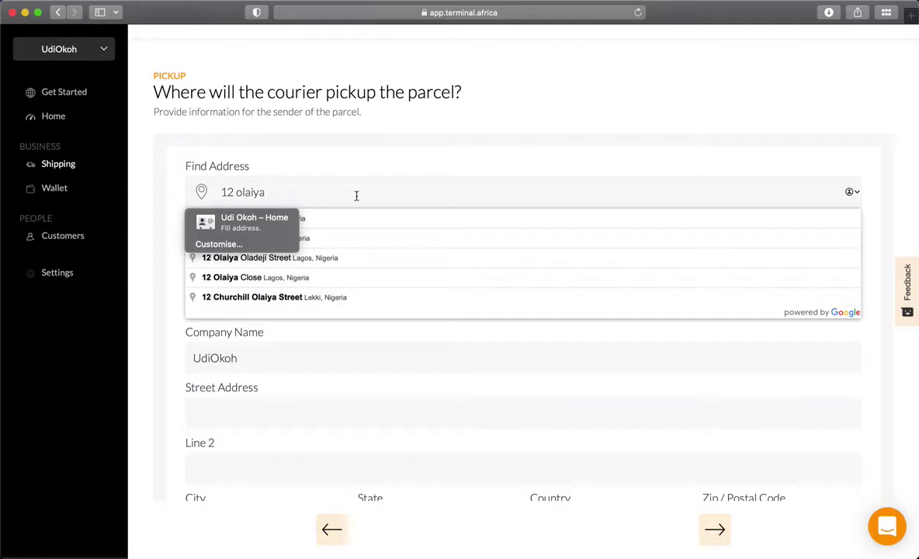
left_click(289, 220)
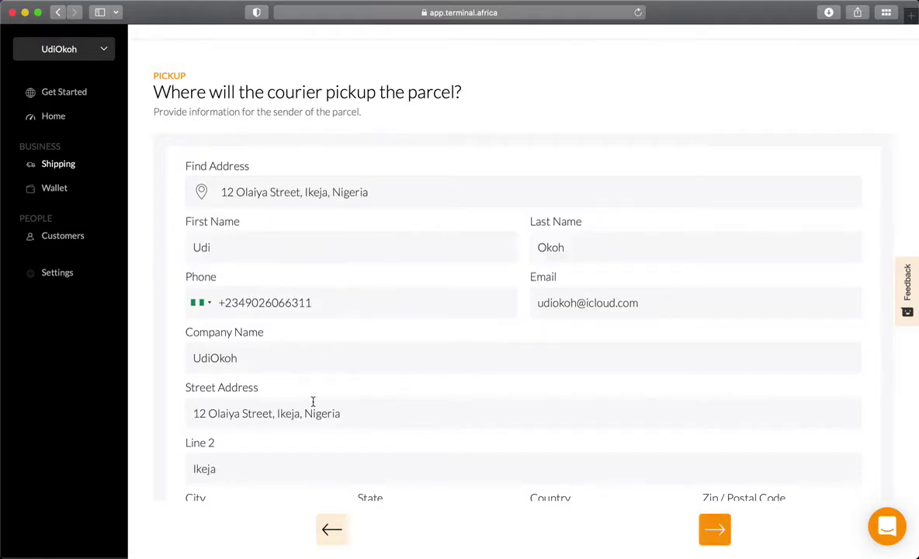
scroll(313, 400, "down", 2)
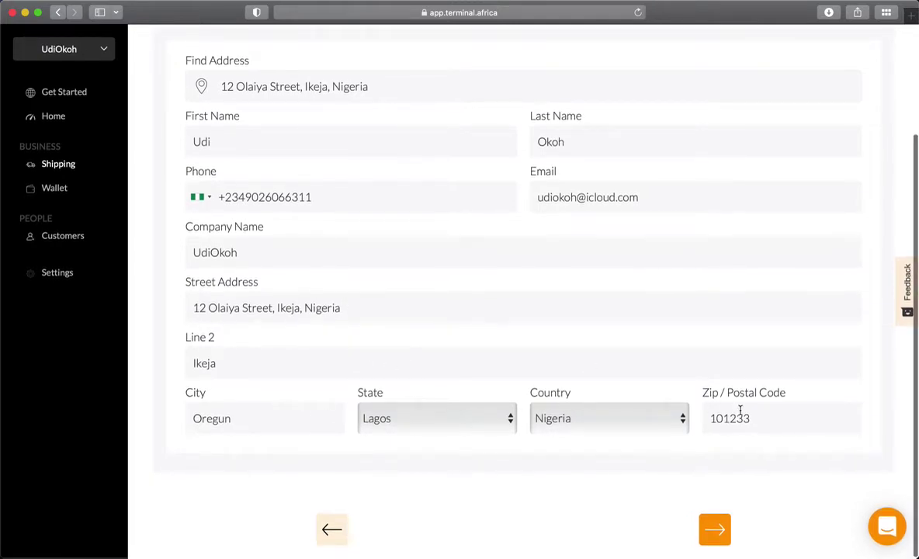
scroll(613, 361, "up", 2)
scroll(613, 361, "down", 2)
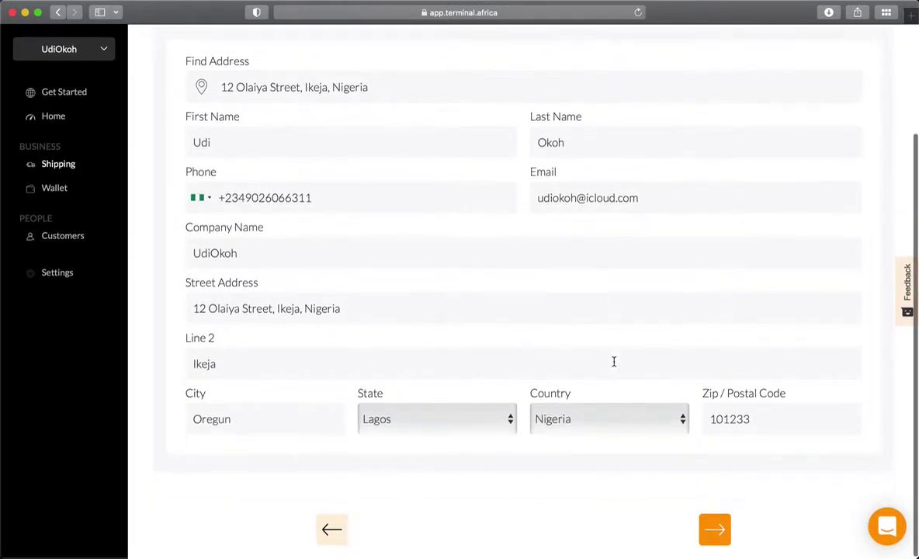
Step: Search for and select the recipient's delivery address in Enugu
left_click(714, 528)
scroll(543, 280, "up", 2)
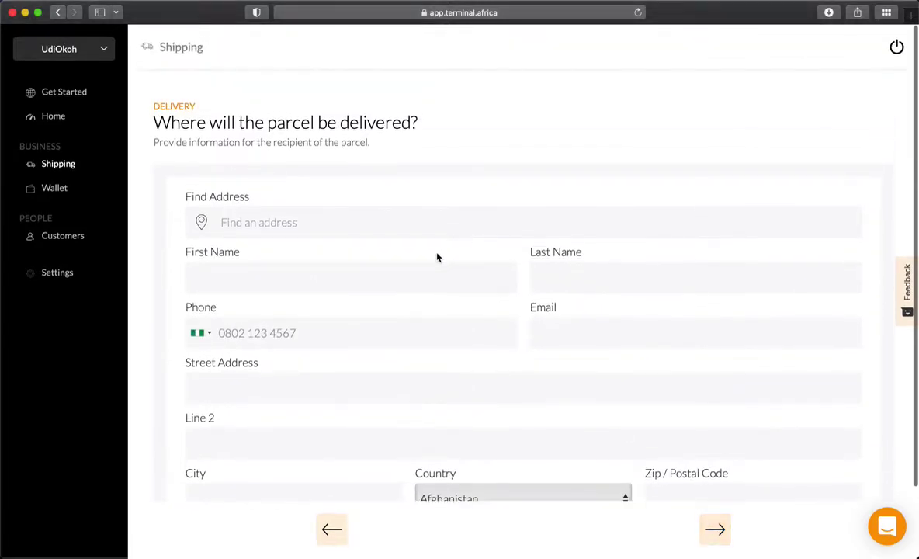
left_click(274, 224)
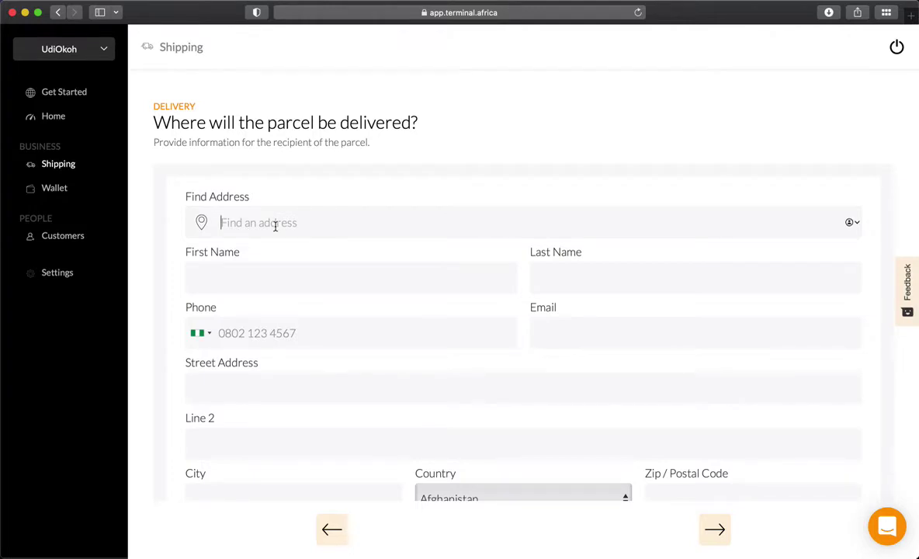
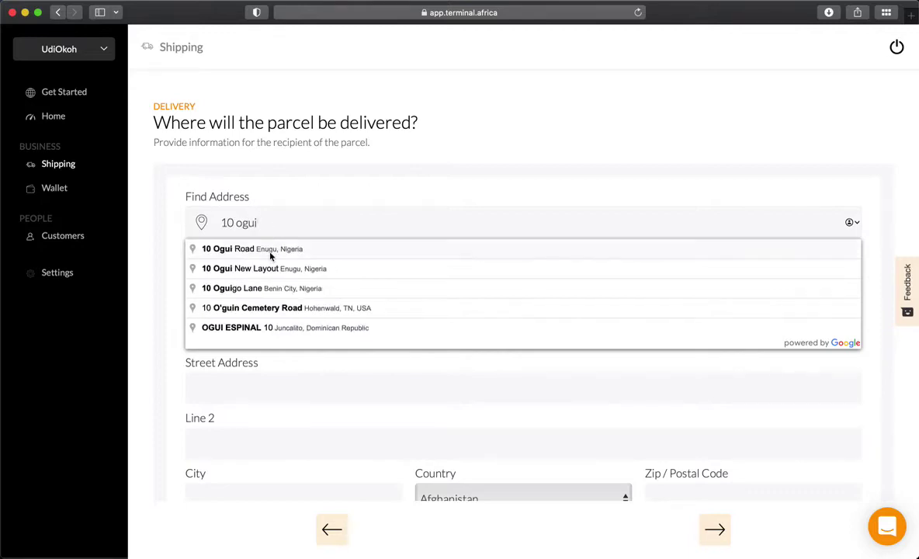
left_click(267, 249)
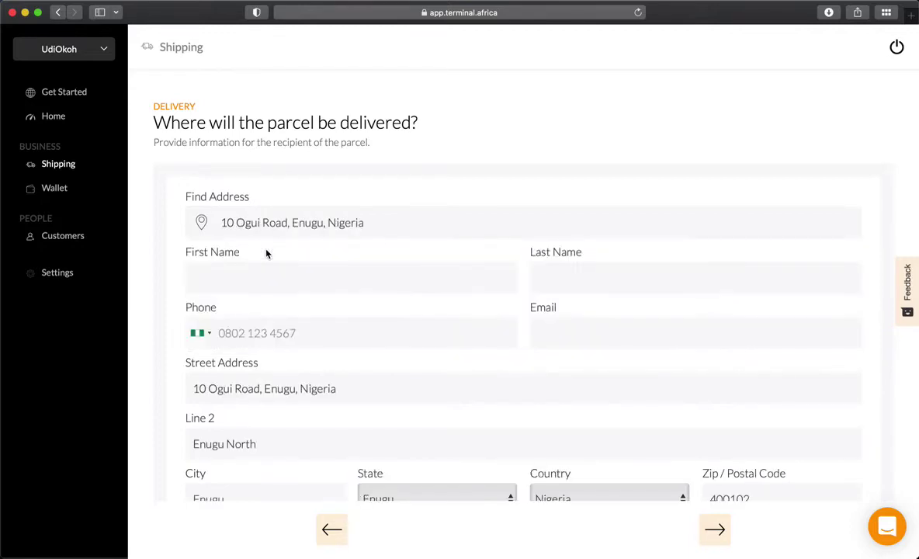
scroll(349, 315, "down", 2)
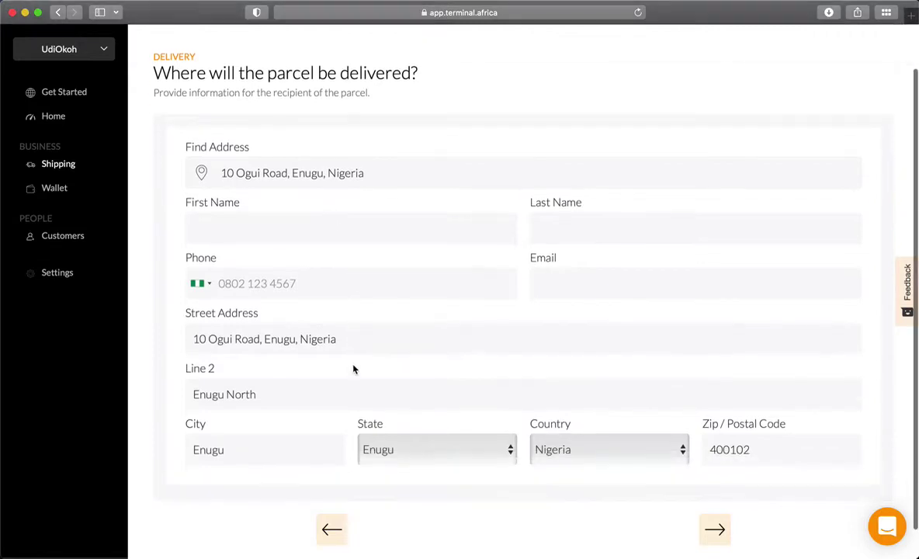
scroll(350, 326, "up", 2)
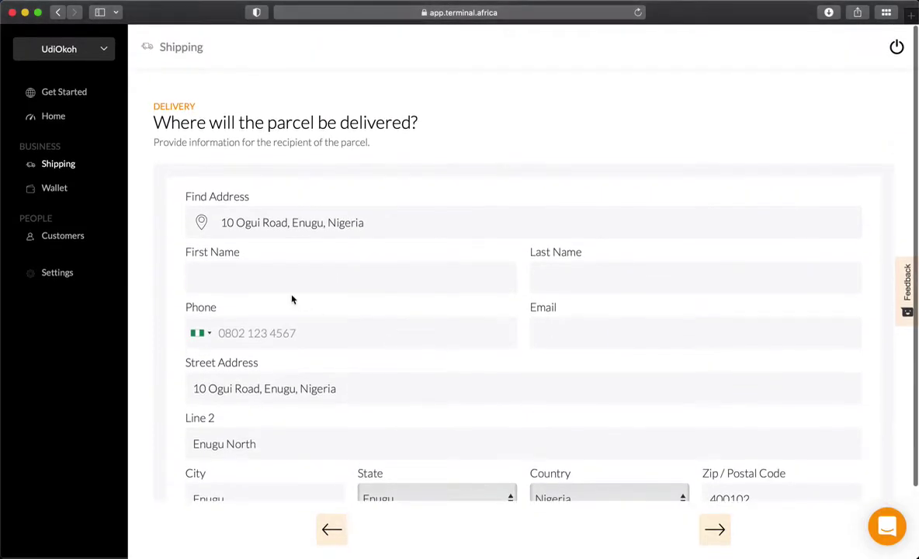
Step: Enter the recipient's first and last name, phone number and e-mail, correcting the e-mail domain
left_click(268, 267)
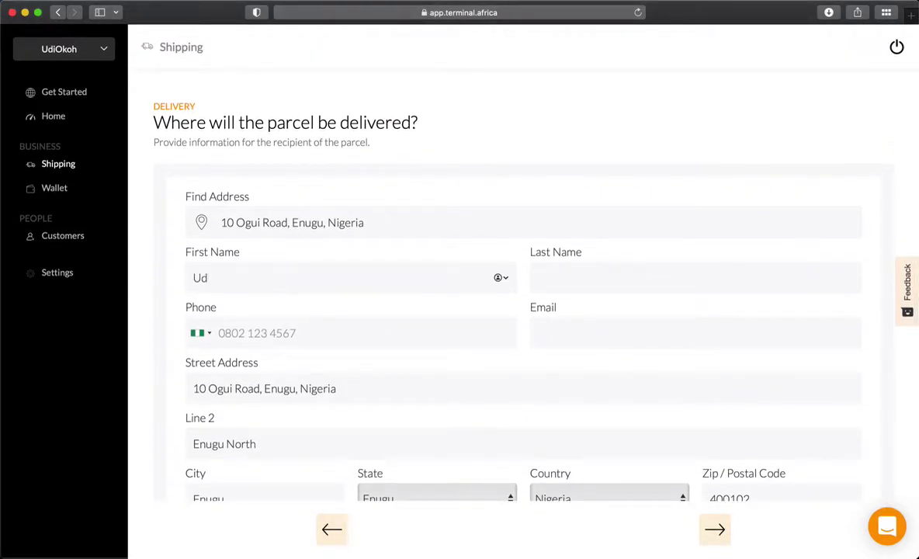
key("Tab")
left_click(303, 336)
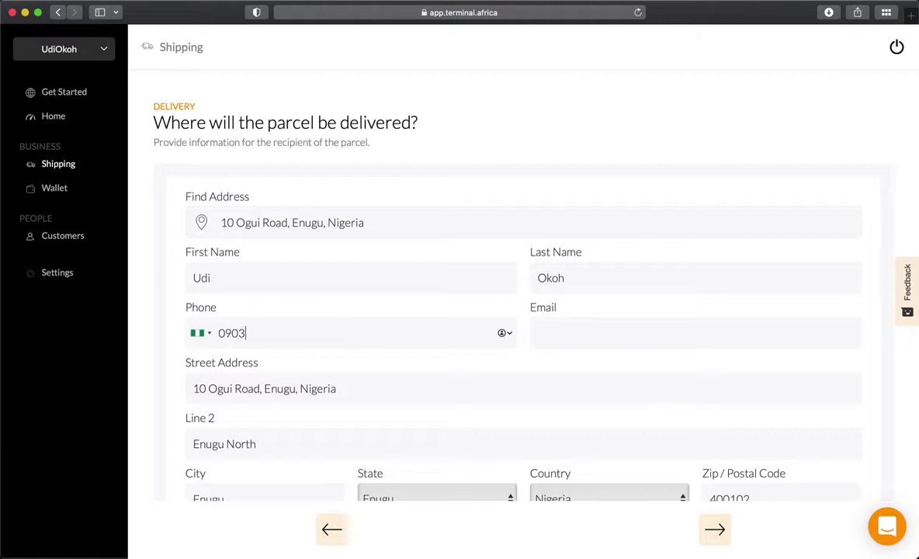
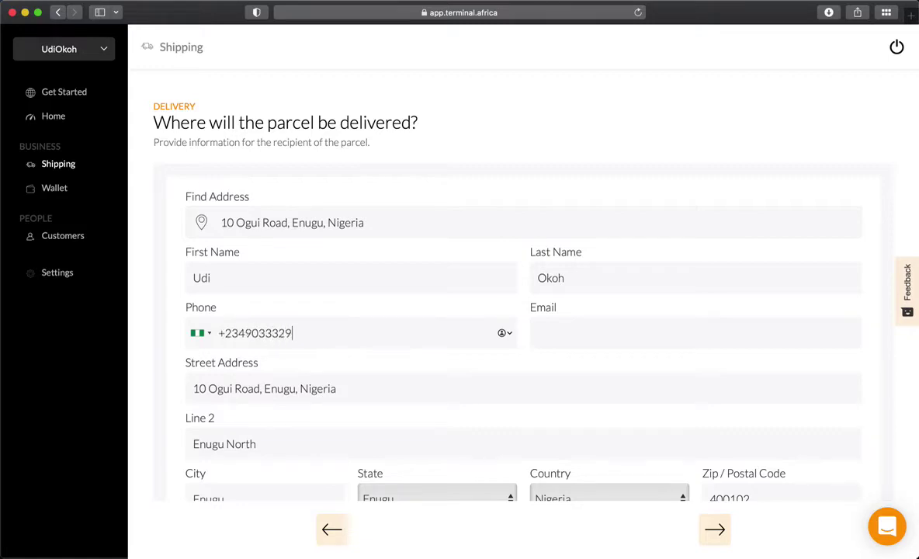
key("Tab")
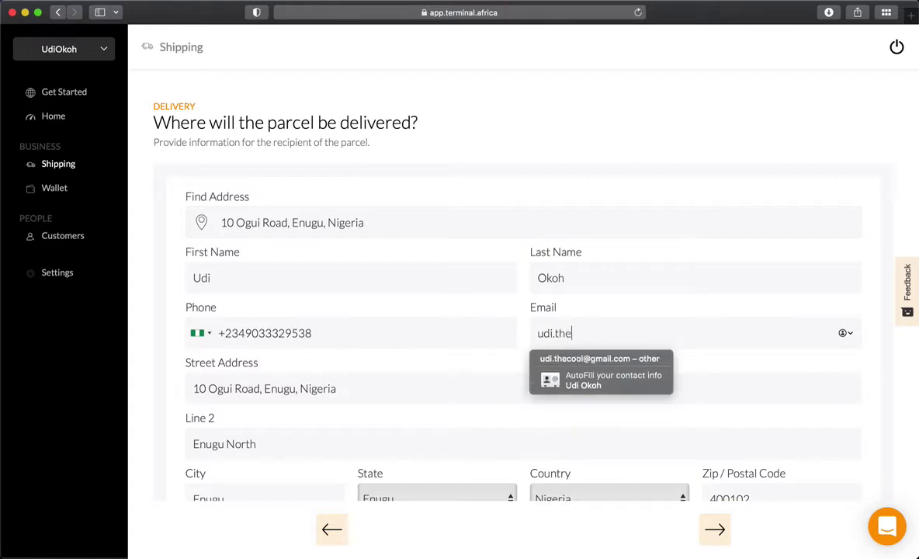
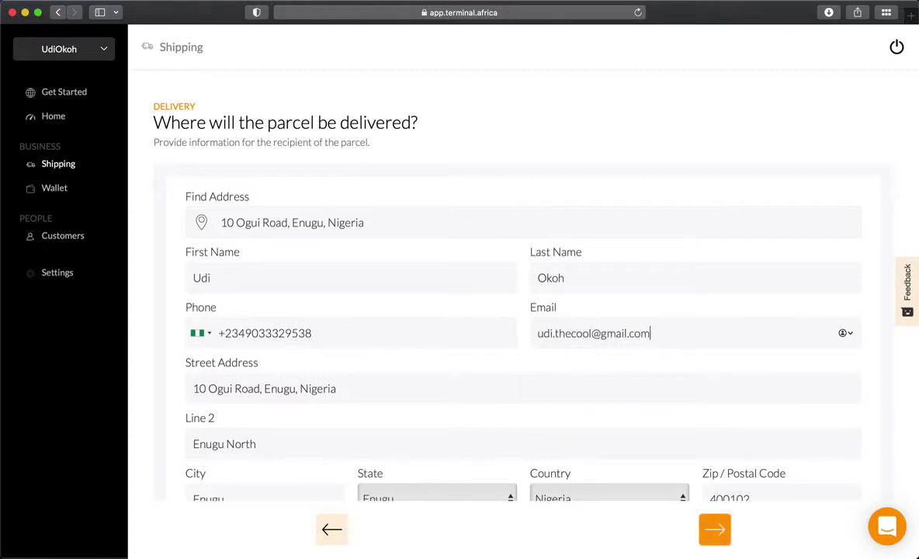
scroll(338, 376, "down", 2)
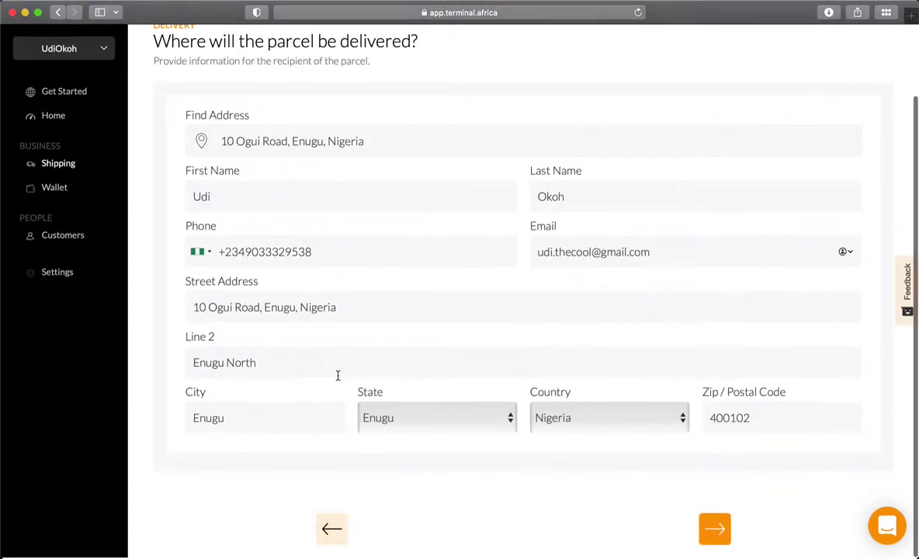
Step: Advance from the delivery form to the Items step
left_click(715, 529)
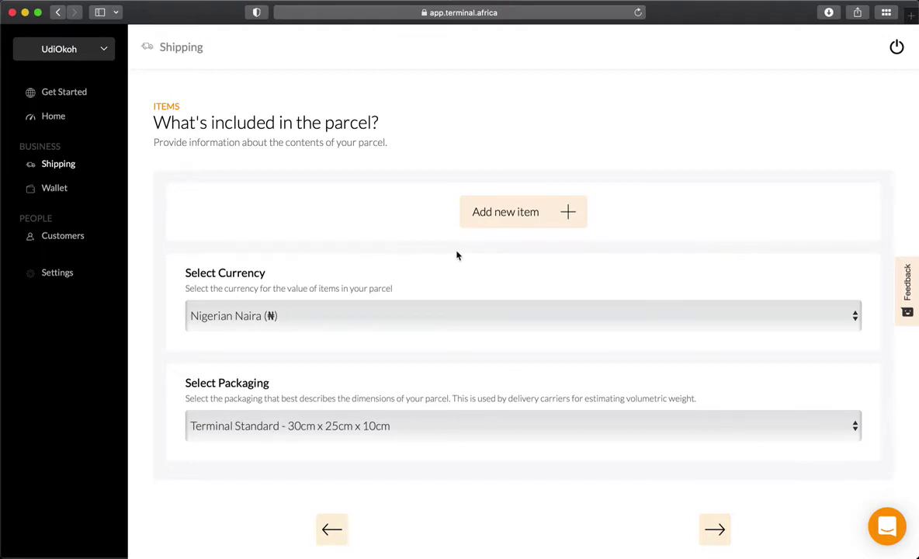
Step: Add a new item named 'Passport' described as 'Nigerian International Passport Brand New'
left_click(513, 221)
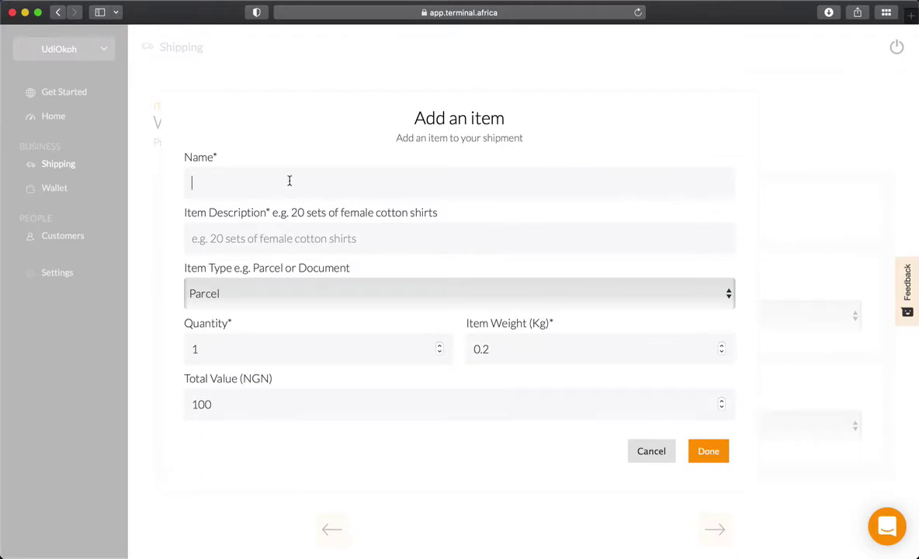
type("Passport")
left_click(288, 240)
type("Nigerian ")
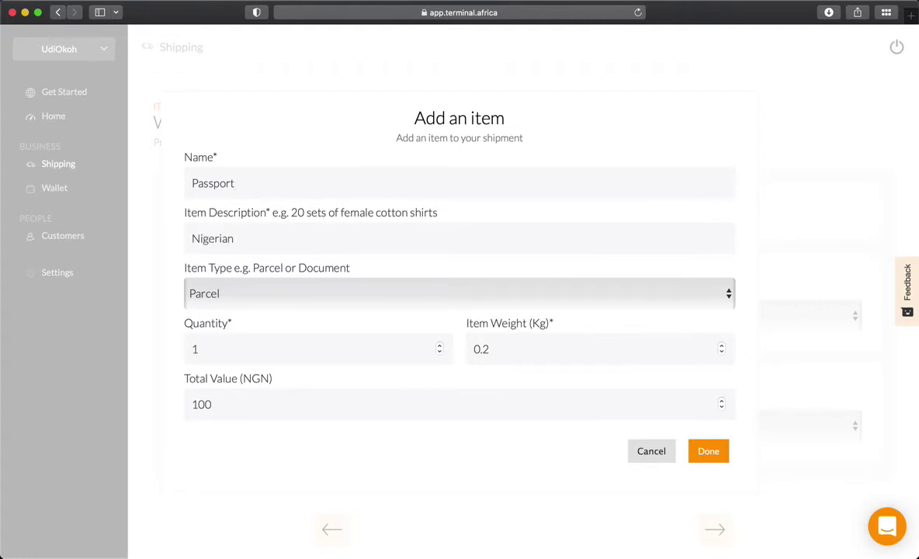
type("International Pas")
key("BackSpace")
key("BackSpace")
type("asswo")
key("BackSpace")
key("BackSpace")
type("posr")
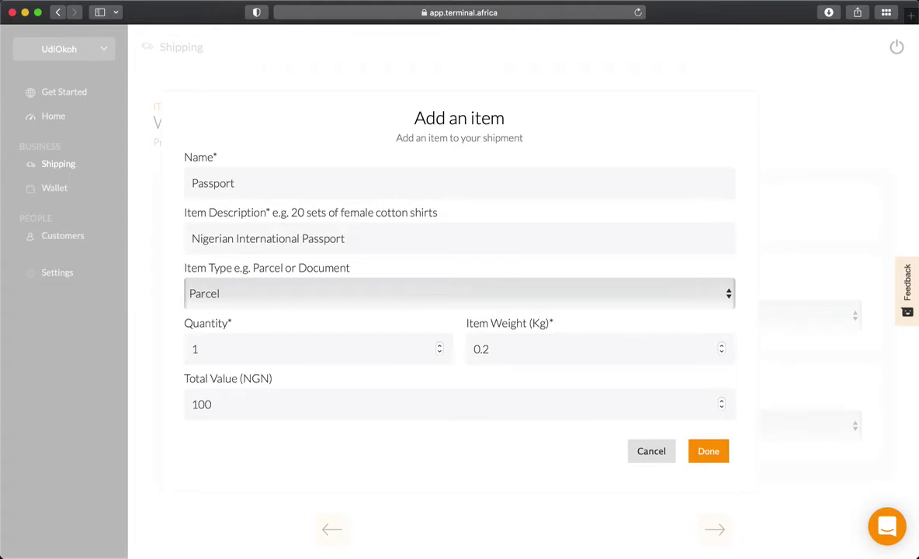
type(" Brand New")
Step: Set the item type to Document, value ₦10,000 and weight 0.5 kg
left_click(259, 295)
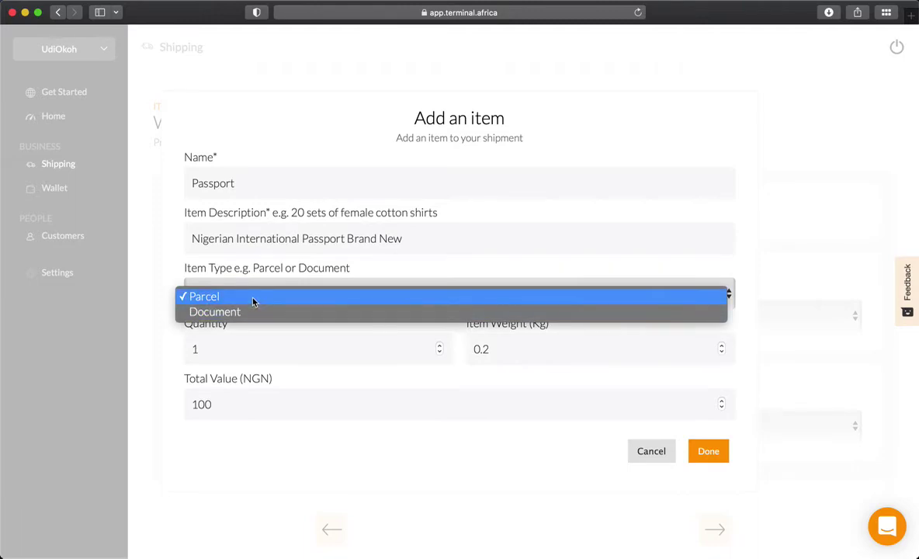
left_click(250, 312)
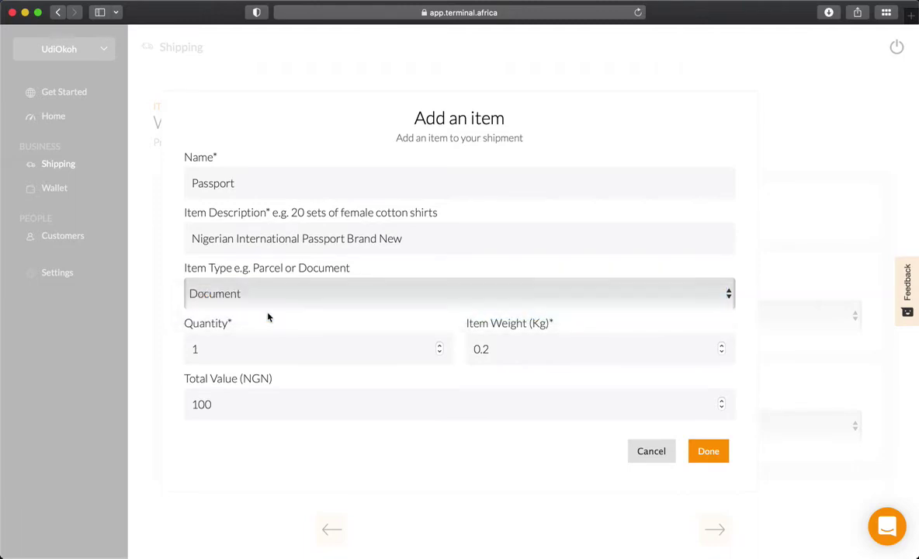
left_click(235, 399)
left_click(504, 351)
key("BackSpace")
type("5")
type("00")
Step: Save the Passport item and keep the currency as Nigerian Naira
left_click(708, 450)
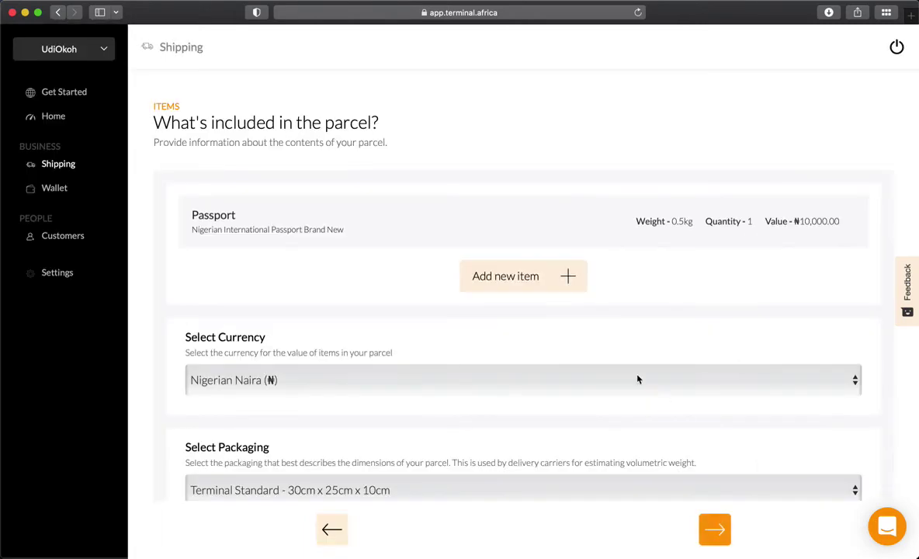
scroll(629, 354, "down", 1)
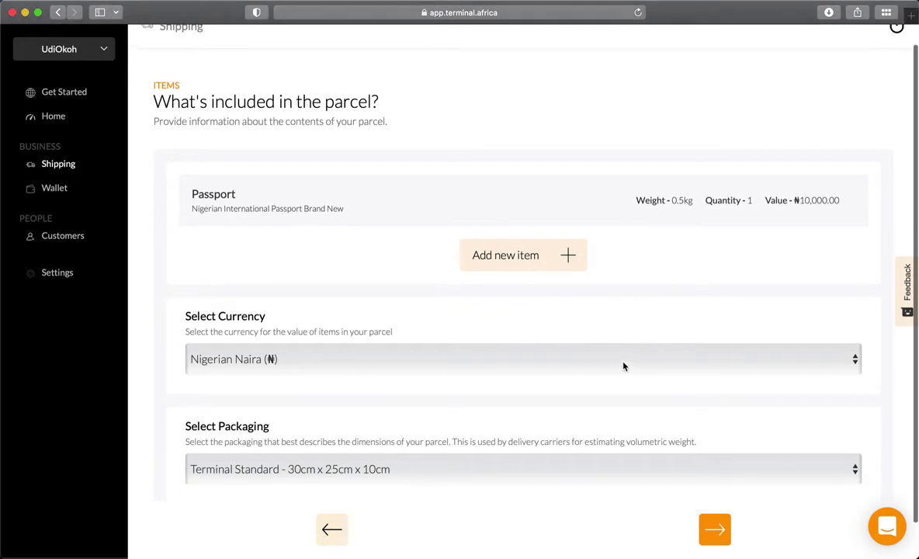
left_click(533, 357)
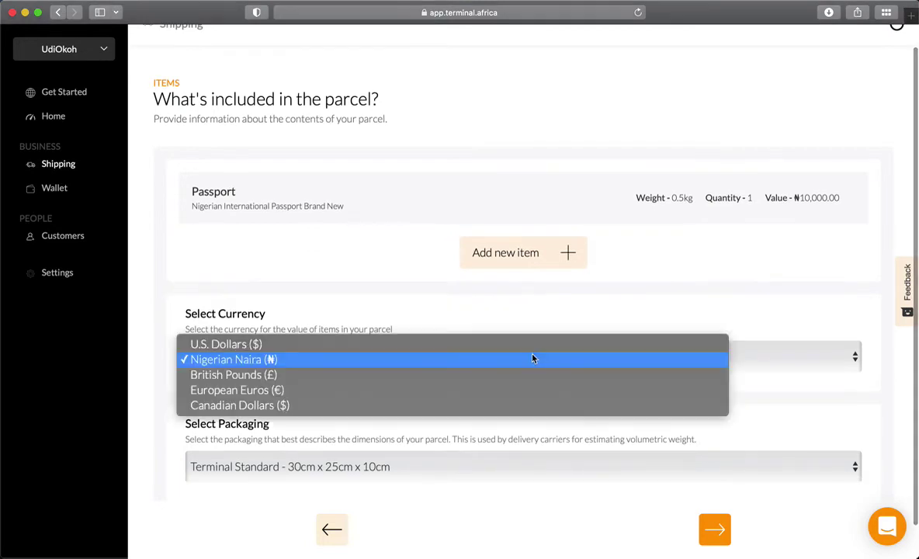
left_click(409, 361)
Step: Choose DHL Express Envelope packaging and proceed to the carrier rates
scroll(421, 450, "down", 1)
left_click(434, 437)
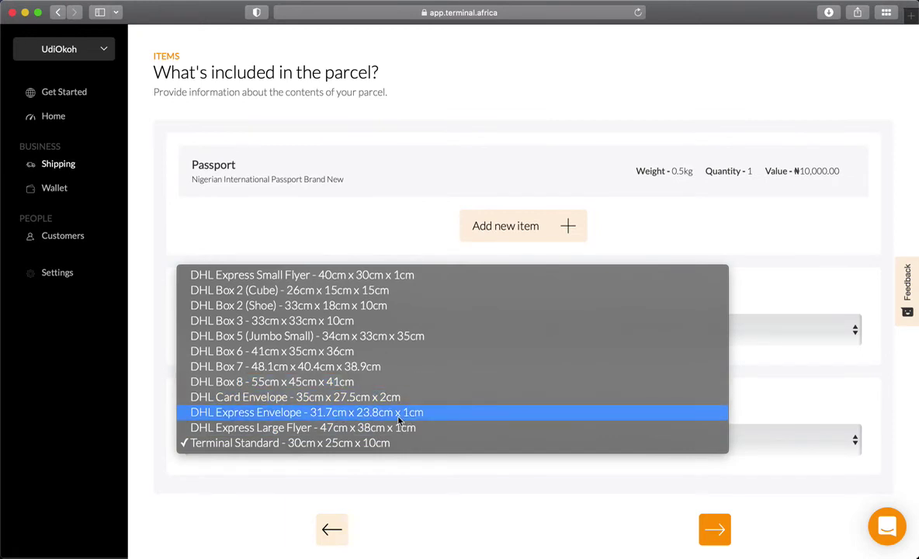
left_click(399, 416)
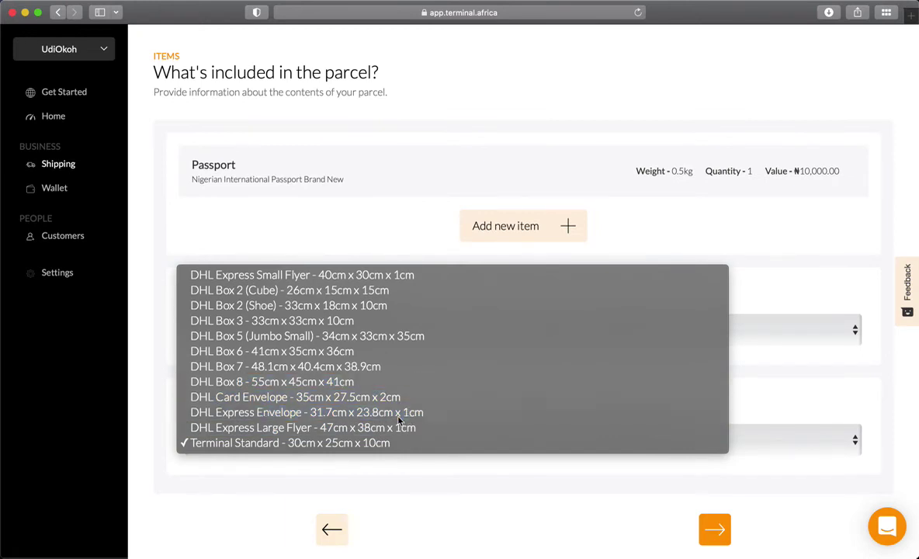
scroll(449, 468, "down", 1)
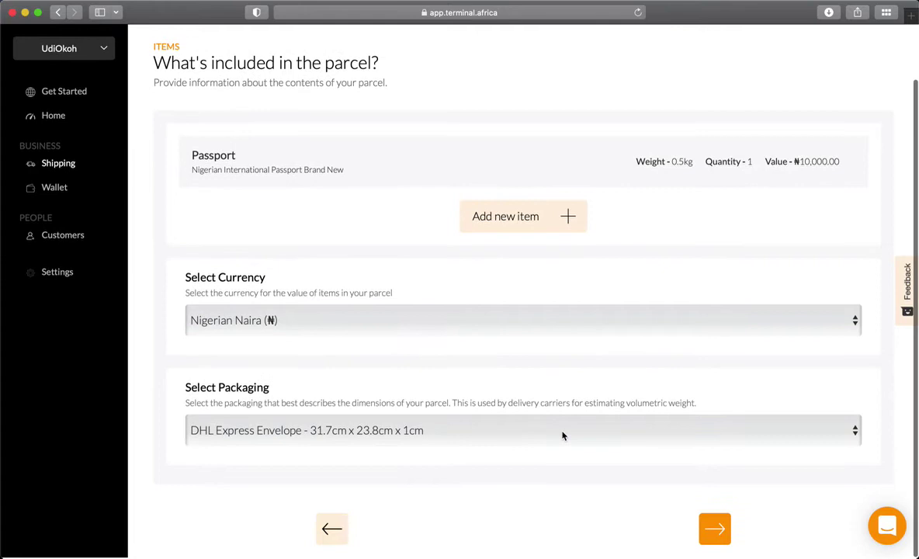
left_click(714, 528)
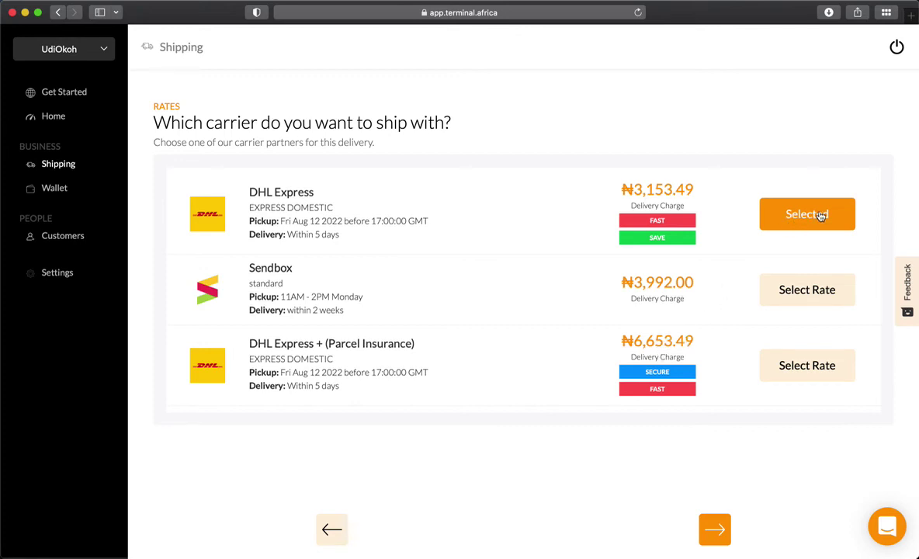
Step: Keep the DHL Express rate of ₦3,153.49 and proceed to the Review step
left_click(715, 530)
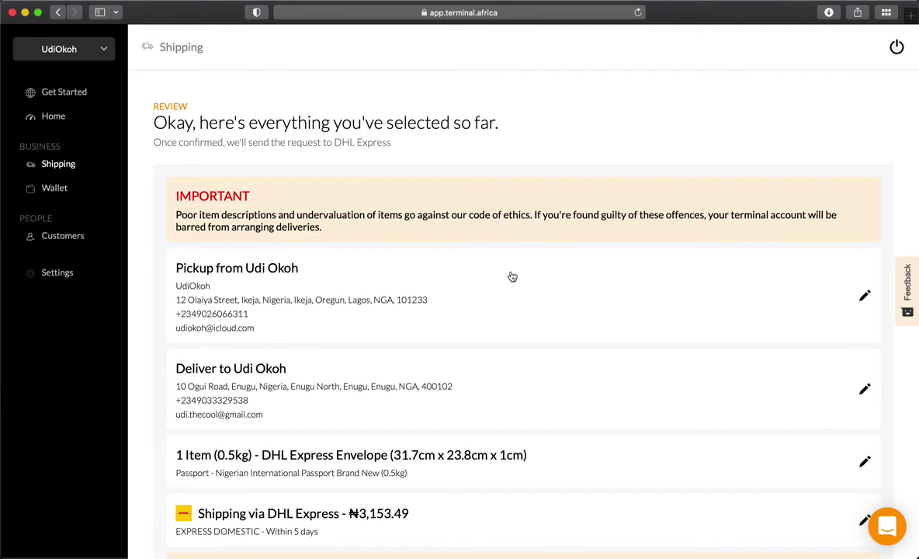
scroll(512, 276, "down", 5)
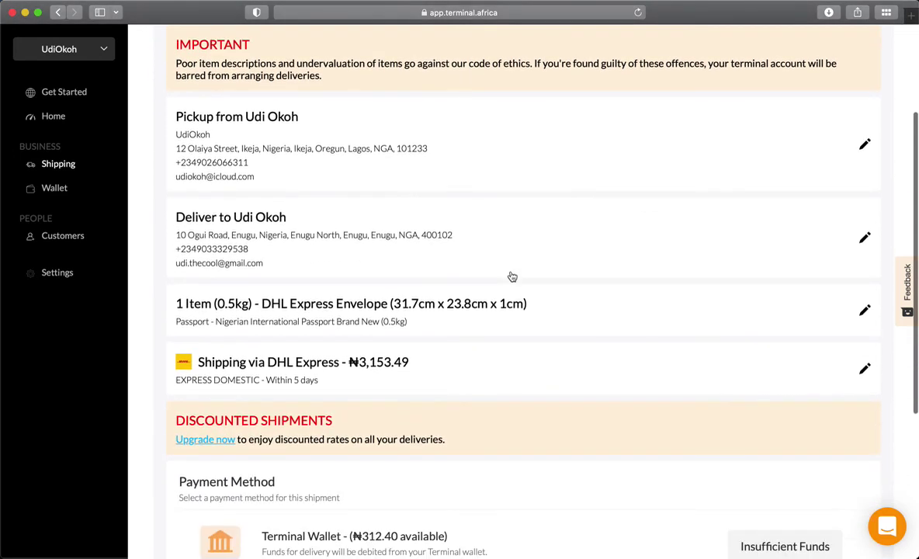
scroll(512, 277, "down", 4)
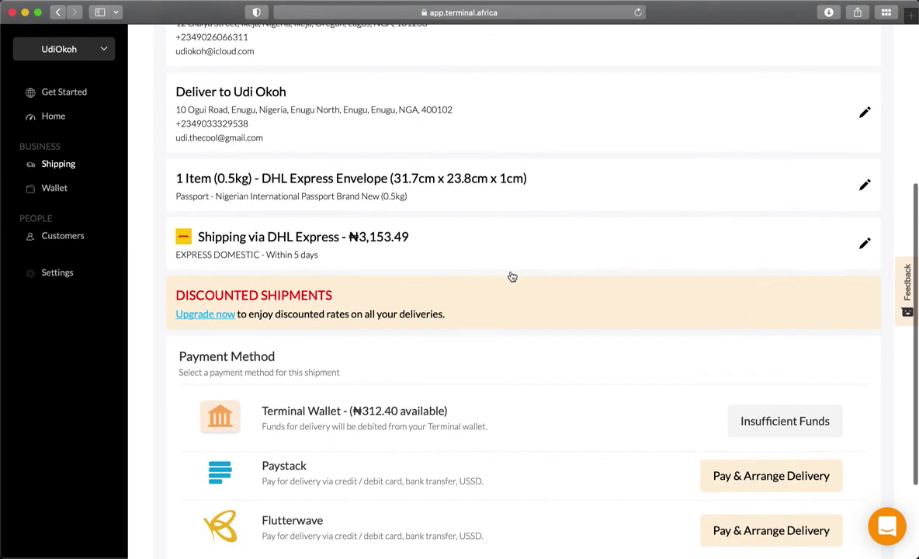
scroll(512, 277, "down", 2)
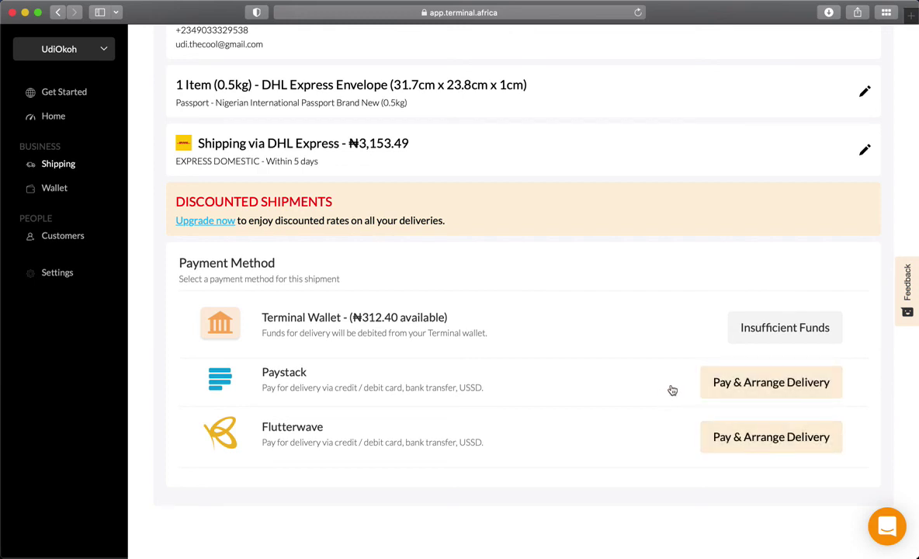
Step: Pay ₦3,153.49 via Paystack, switching the checkout to Bank then USSD payment
left_click(726, 384)
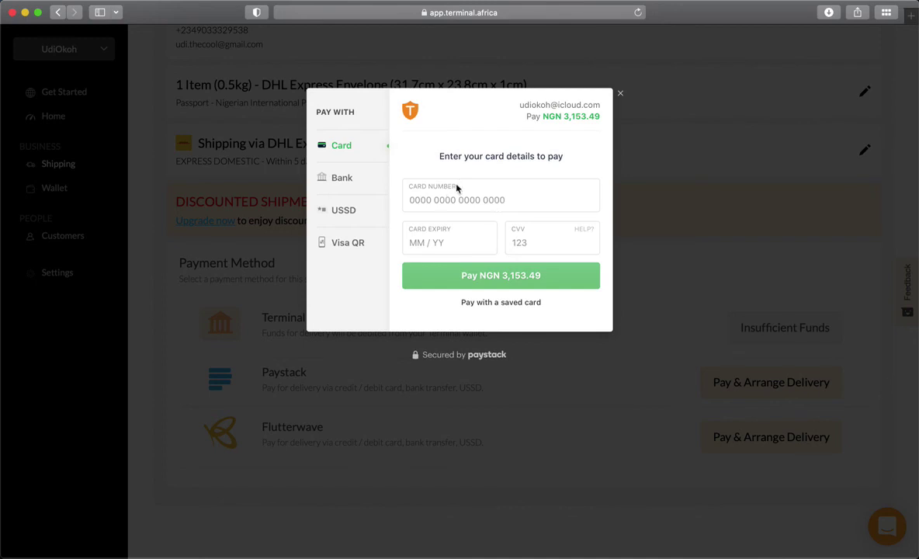
left_click(359, 182)
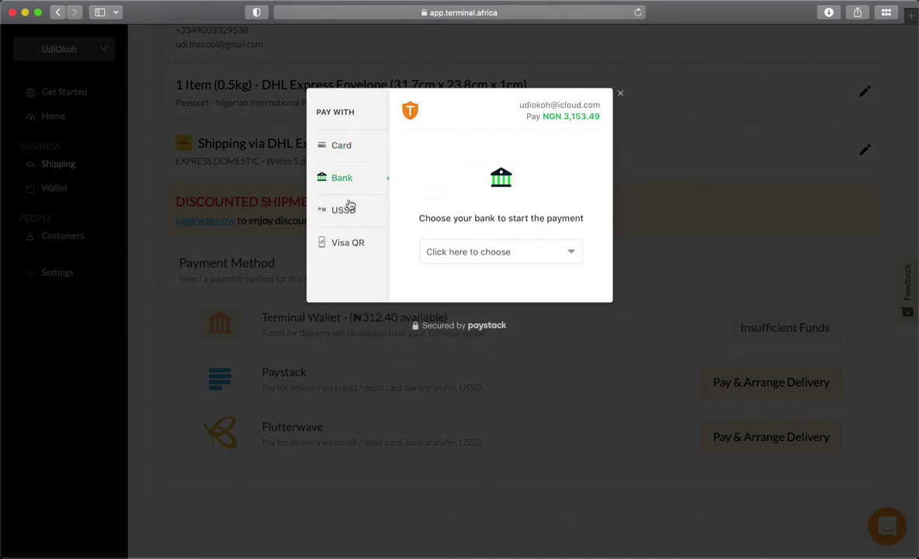
left_click(352, 213)
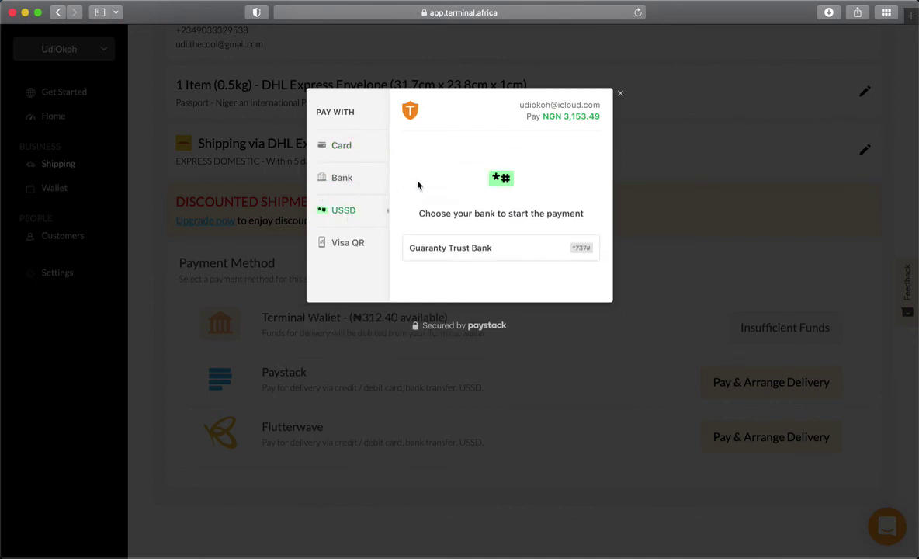